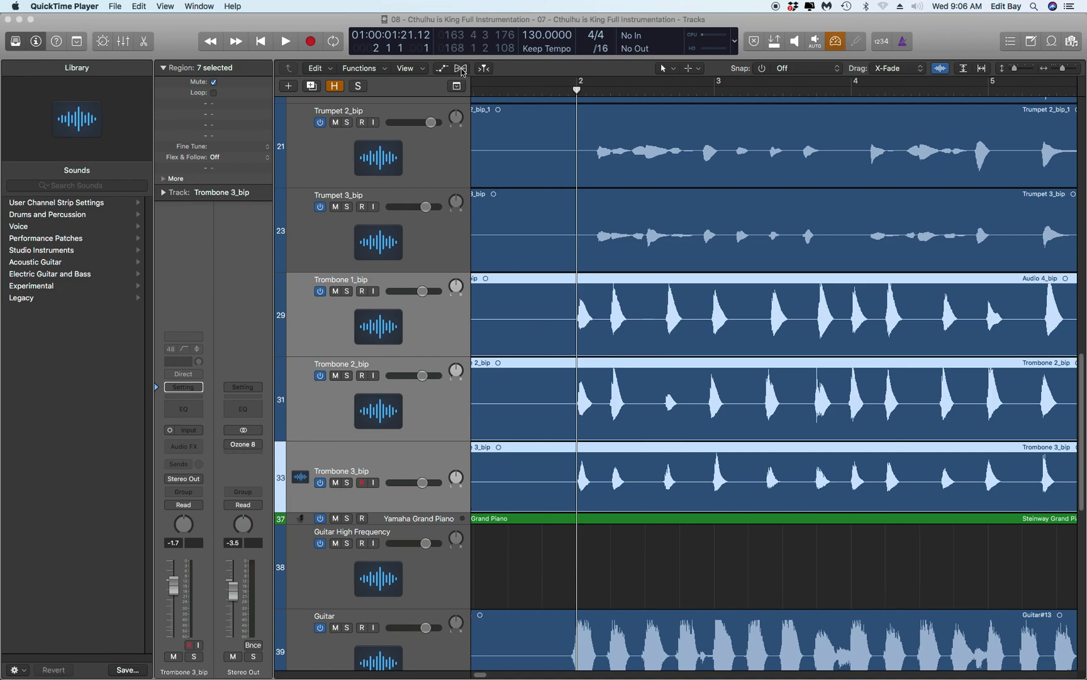
Step: Reveal the track flex controls and bring up Trombone 2_bip's flex mode list
left_click(461, 69)
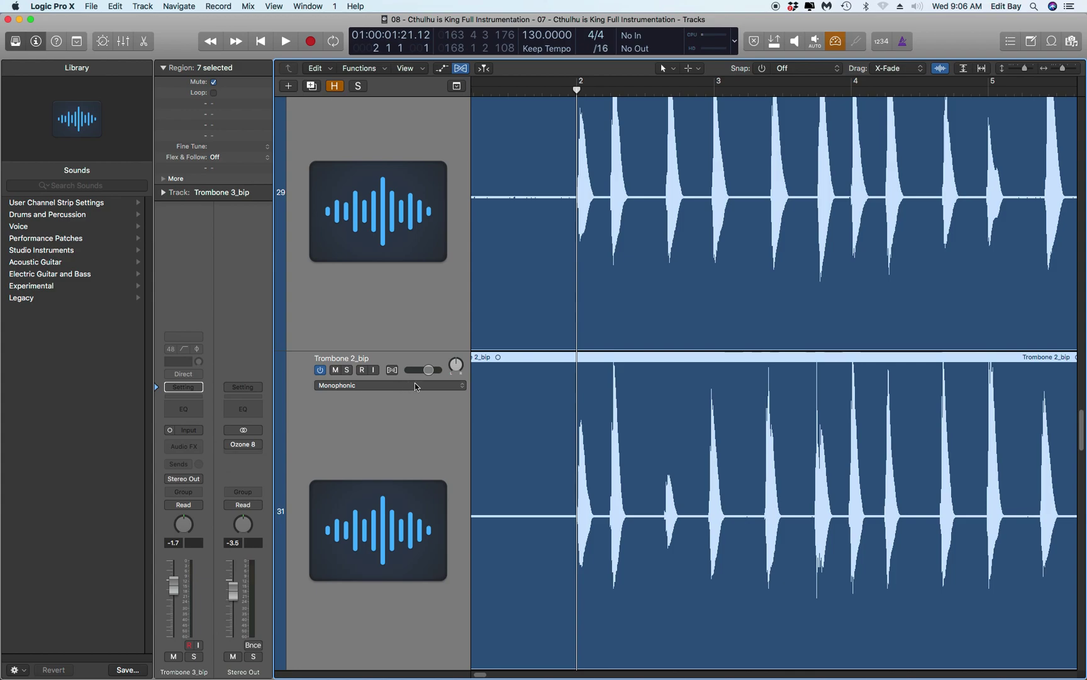
left_click(416, 386)
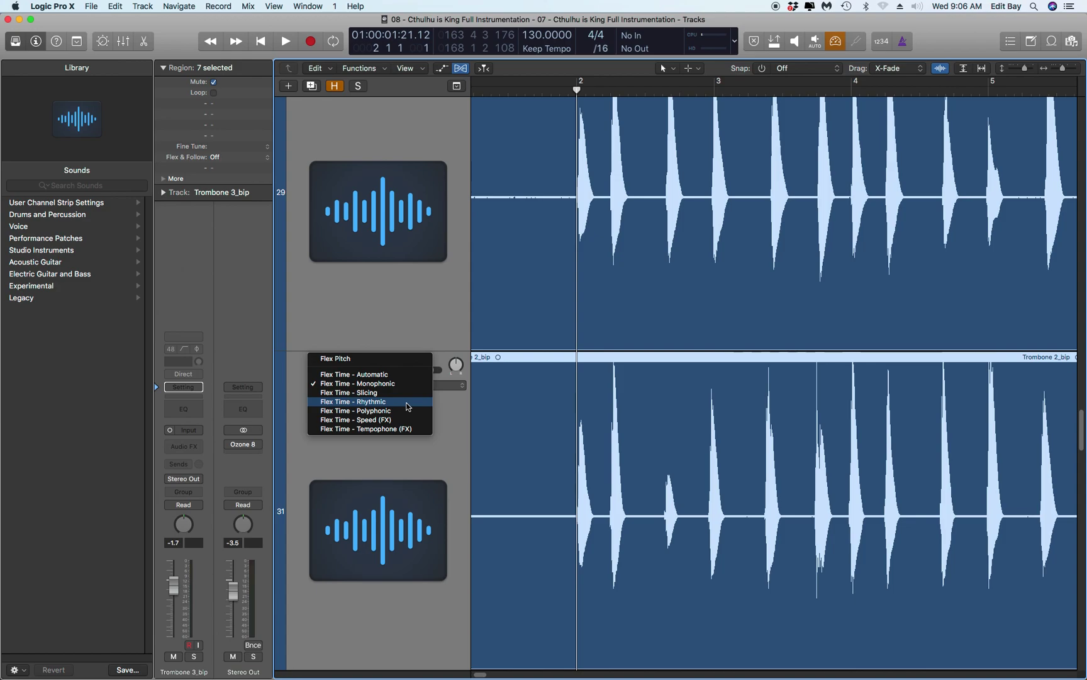
Step: Set Trombone 2_bip to Flex Time – Rhythmic and let the audio analysis complete
left_click(407, 403)
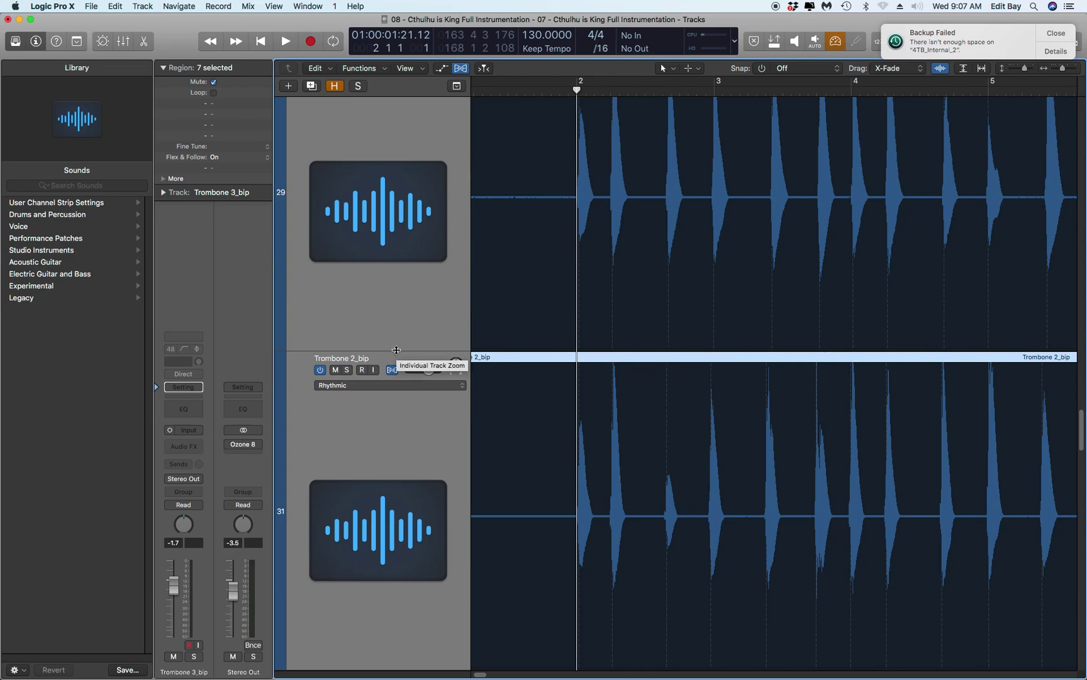
Step: Shrink the Trombone 1, 2 and 3_bip track heights so all three fit on screen
left_click_drag(397, 350, 396, 317)
scroll(458, 324, "up", 10)
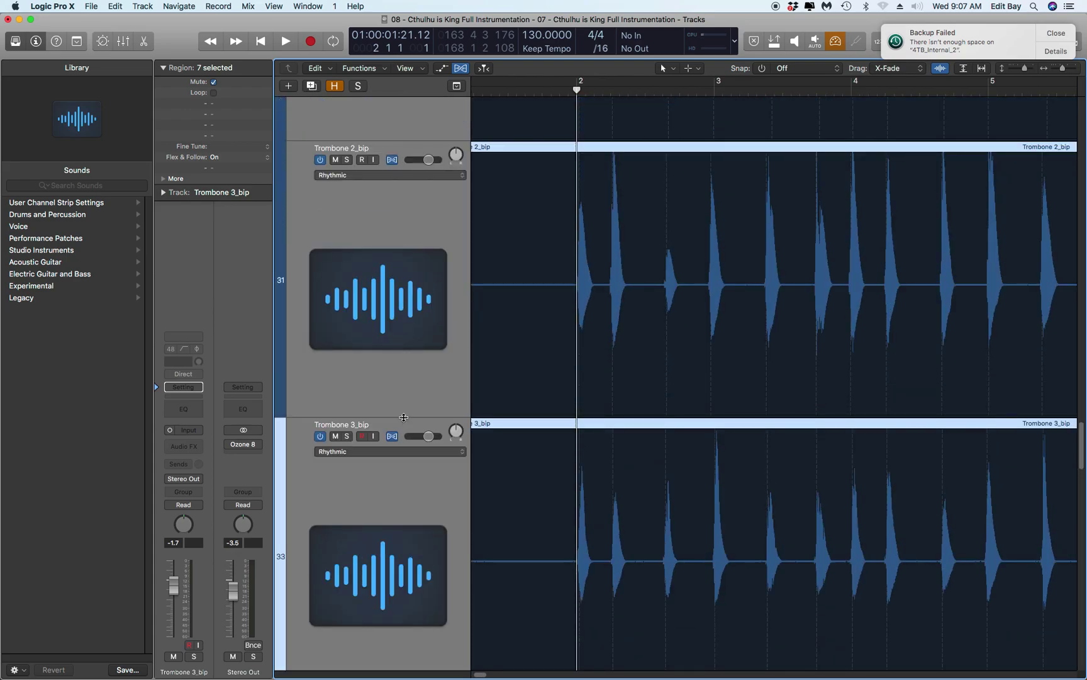
scroll(404, 416, "down", 6)
scroll(401, 415, "up", 3)
scroll(420, 314, "up", 8)
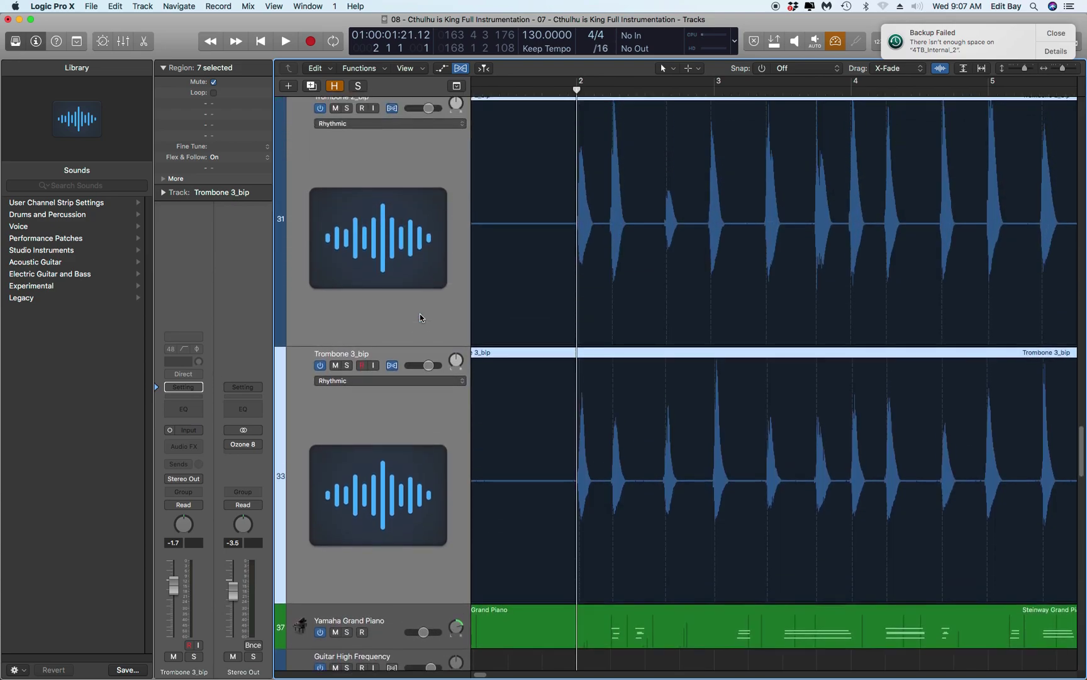
left_click_drag(411, 431, 410, 367)
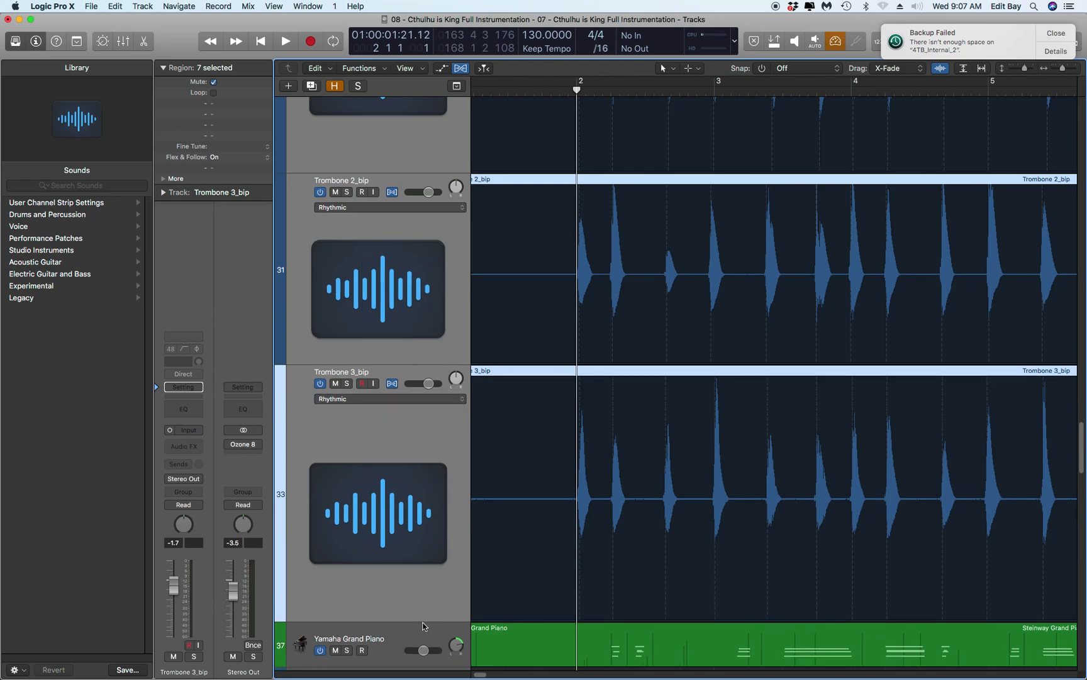
left_click_drag(424, 625, 426, 542)
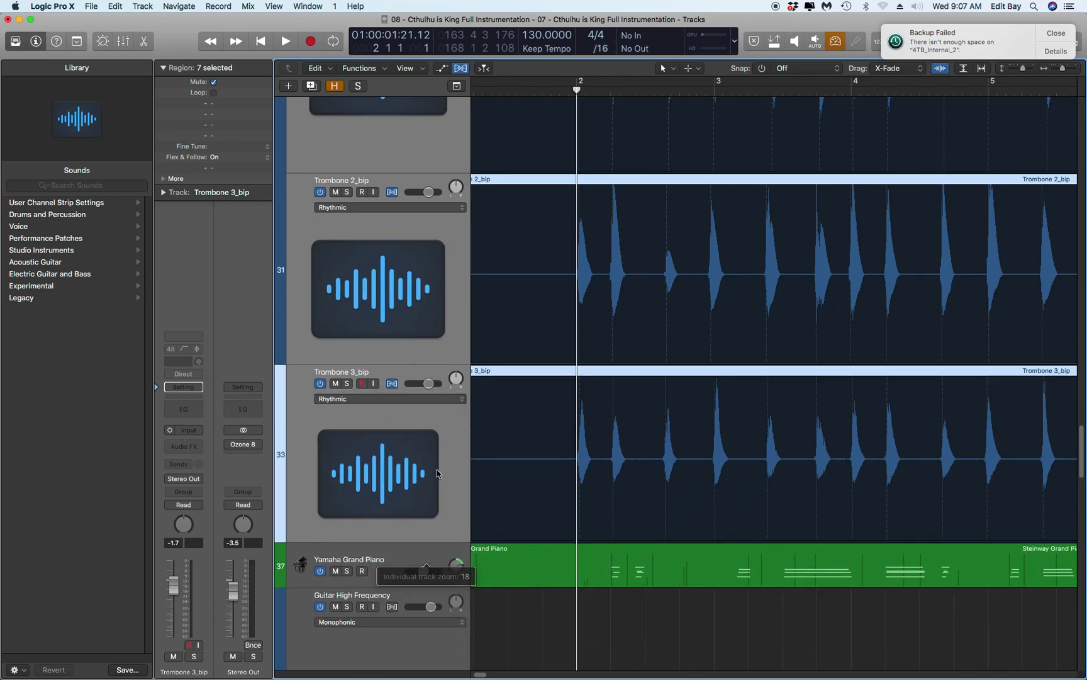
scroll(439, 470, "up", 5)
left_click_drag(430, 376, 434, 299)
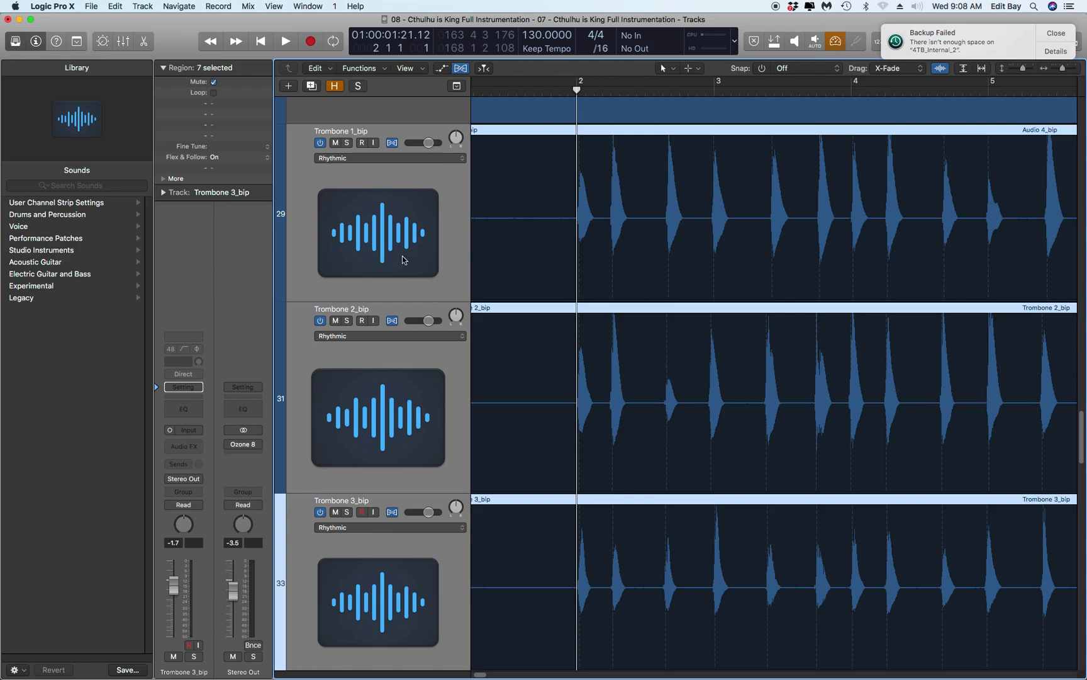
Step: Solo the three trombone tracks, select the Trombone 1_bip region and zoom in horizontally
left_click(345, 144)
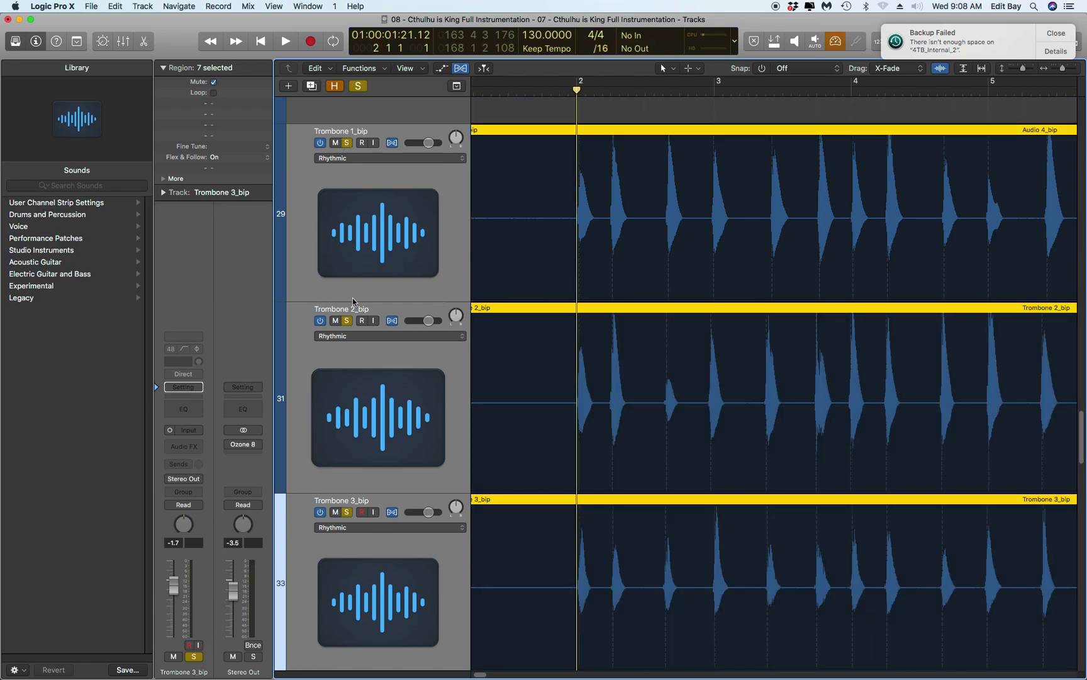
left_click(543, 91)
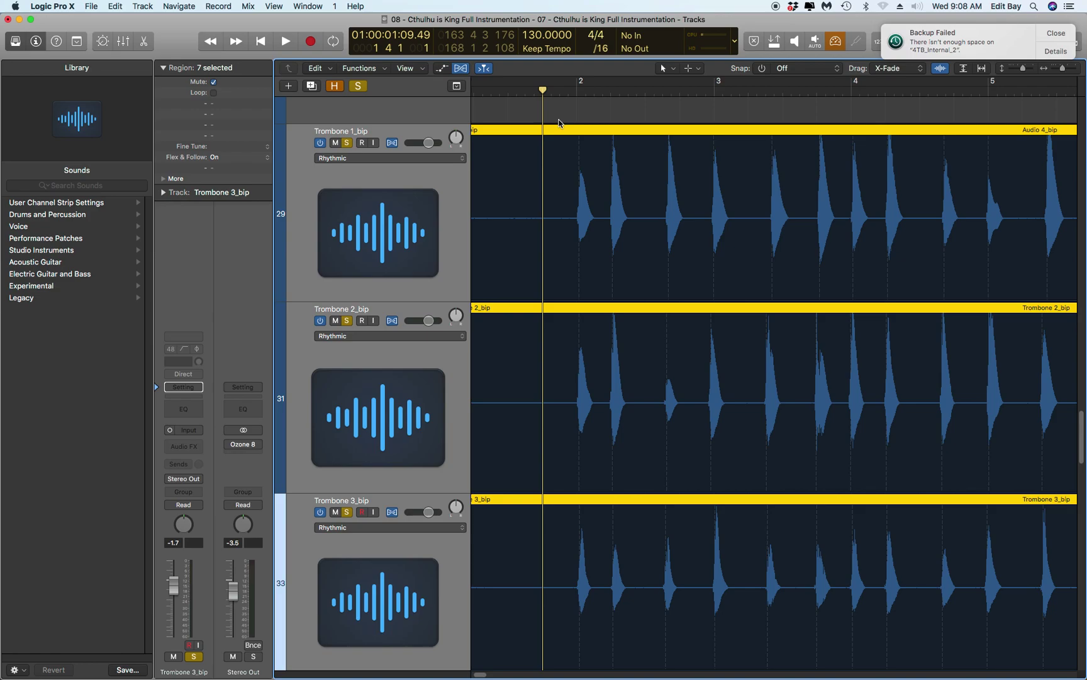
left_click(447, 201)
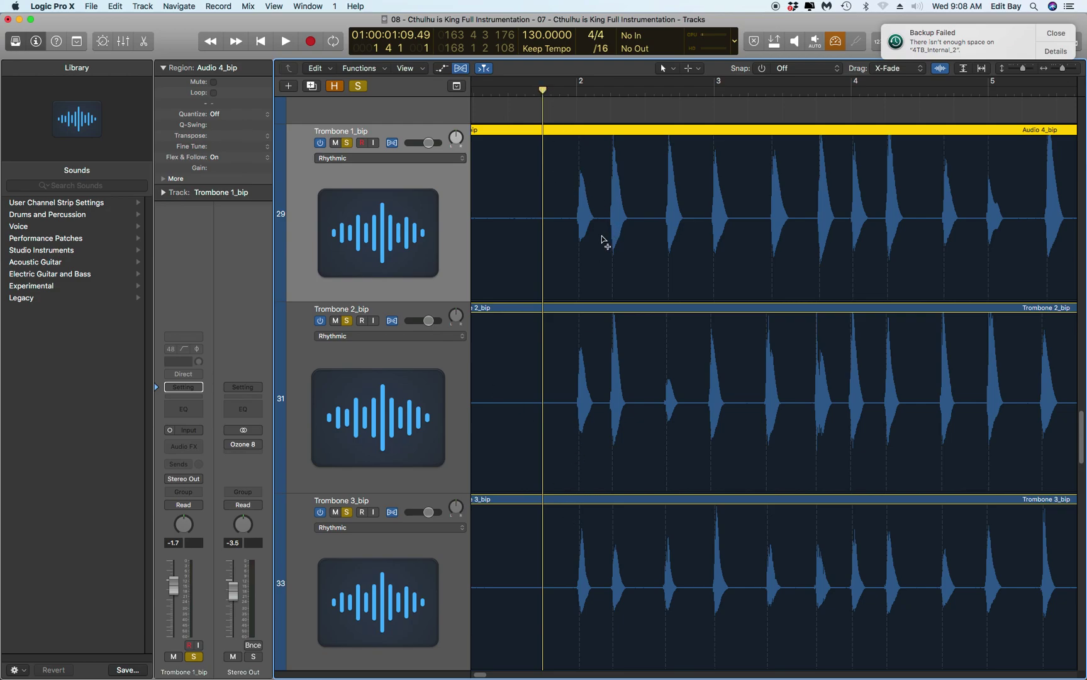
key("super+Right")
key("super+Right")
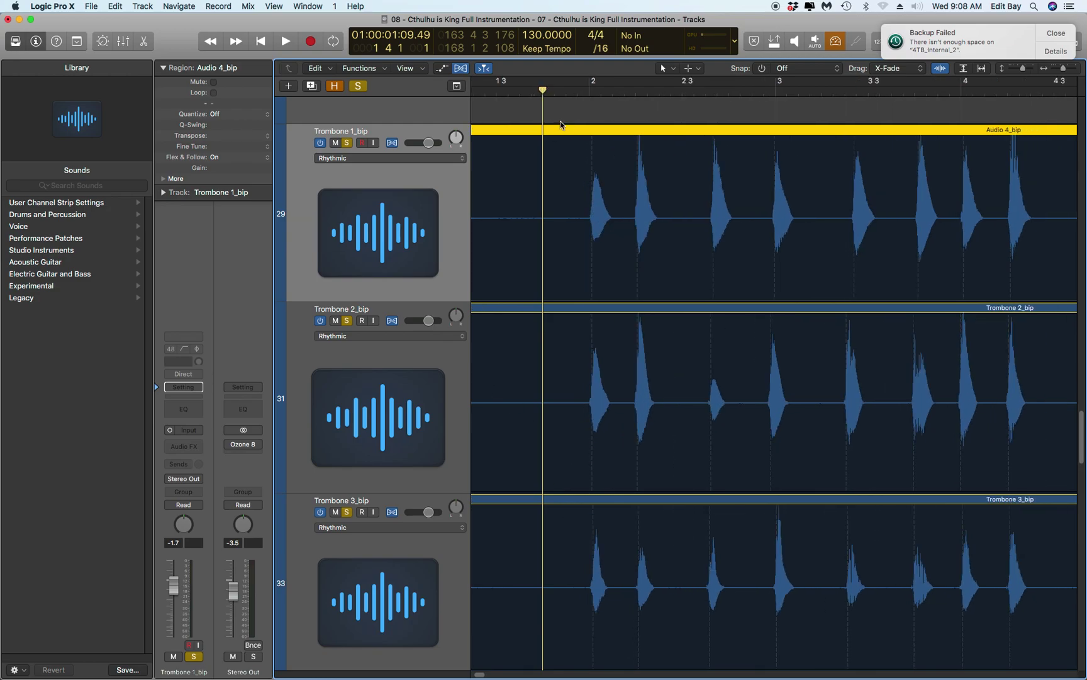
Step: Audition the trombones and park the playhead near beat 2 3 as an alignment reference
left_click_drag(542, 82, 706, 82)
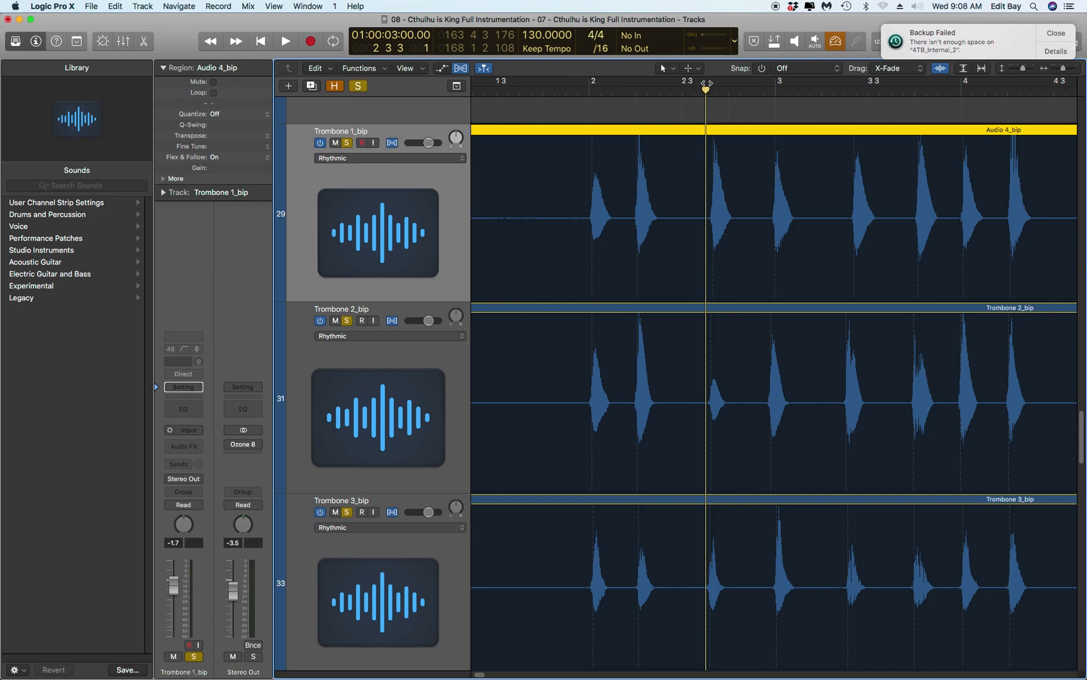
left_click_drag(706, 83, 566, 82)
key("space")
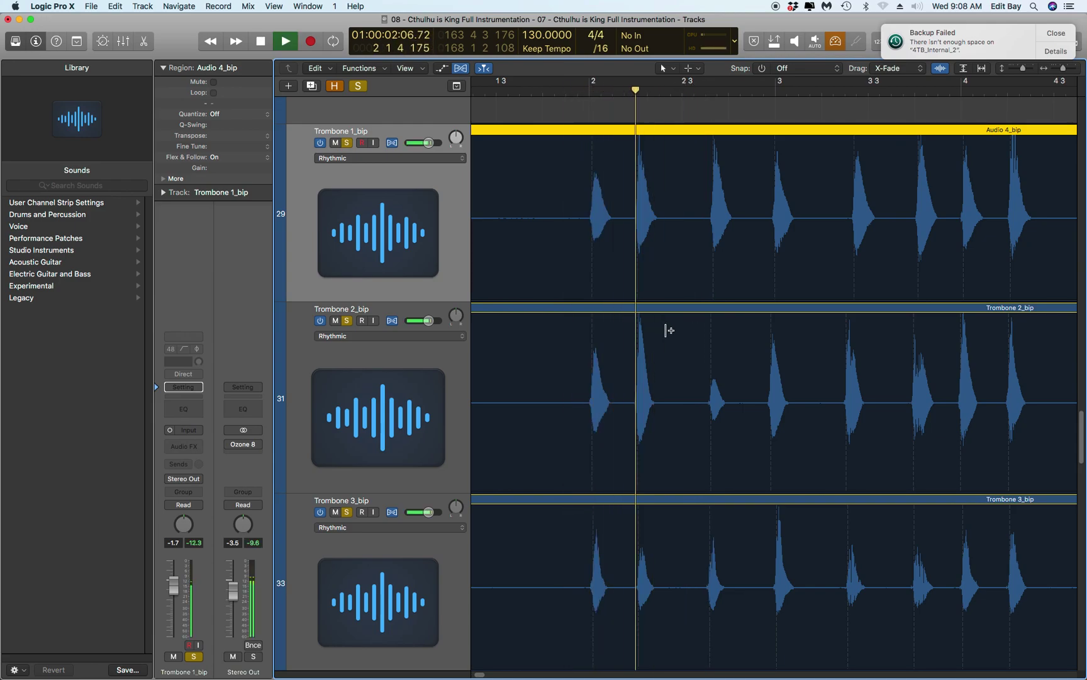
key("space")
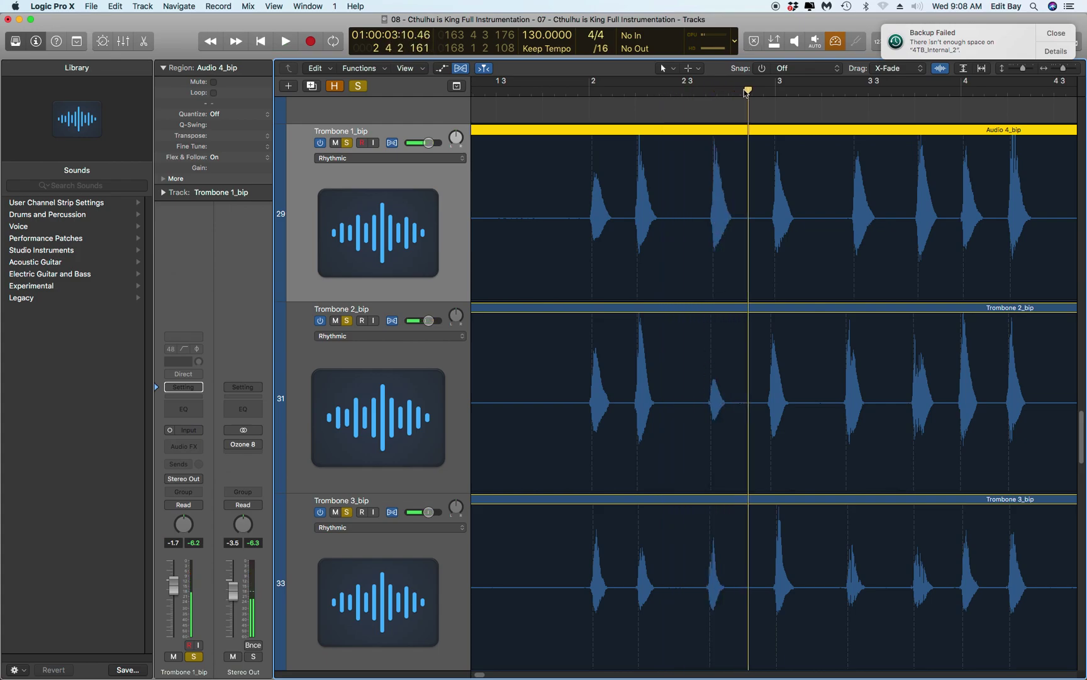
left_click_drag(745, 93, 696, 112)
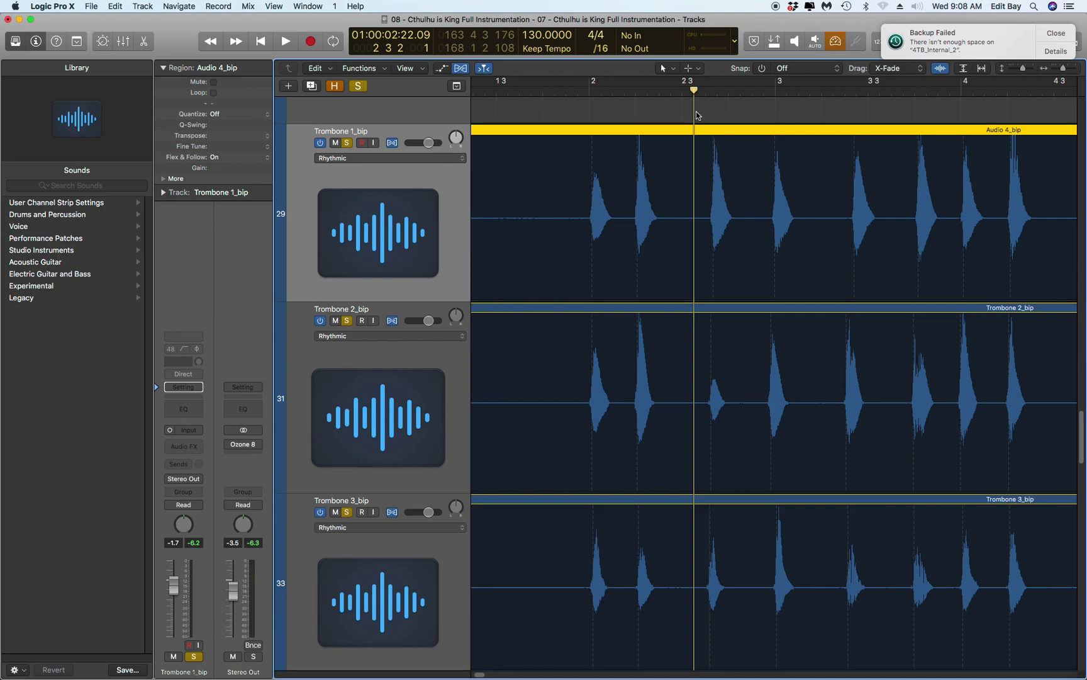
left_click_drag(695, 91, 710, 88)
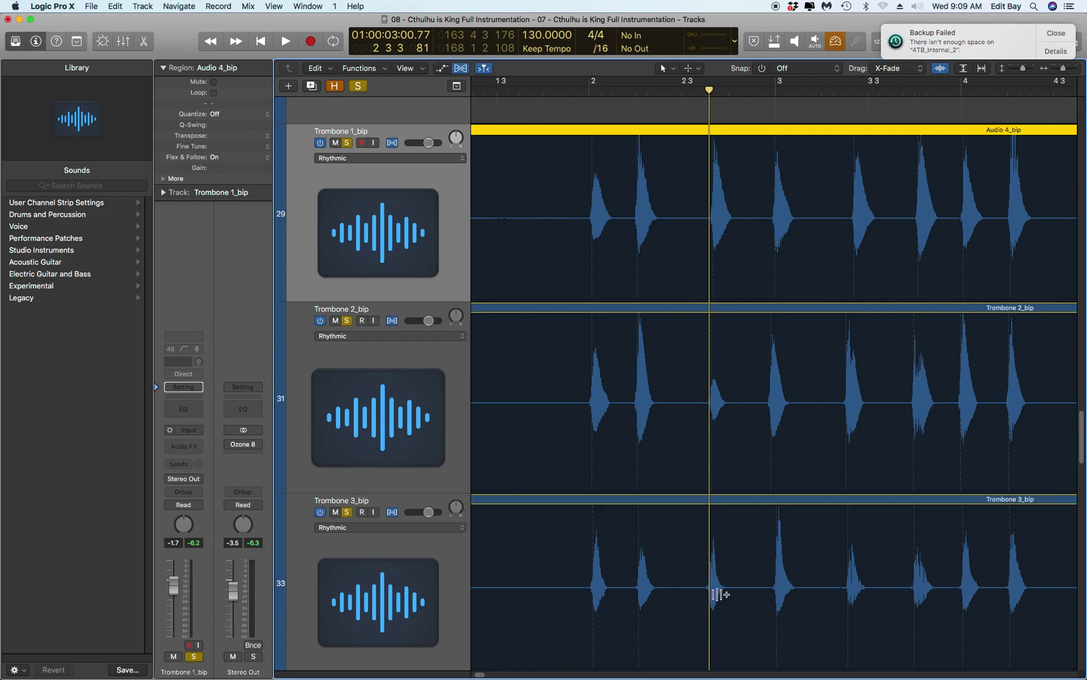
Step: Flex Trombone 3's attack near 2 3 and Trombone 2's bar-3 attack onto the playhead
left_click(709, 623)
left_click_drag(710, 619, 711, 625)
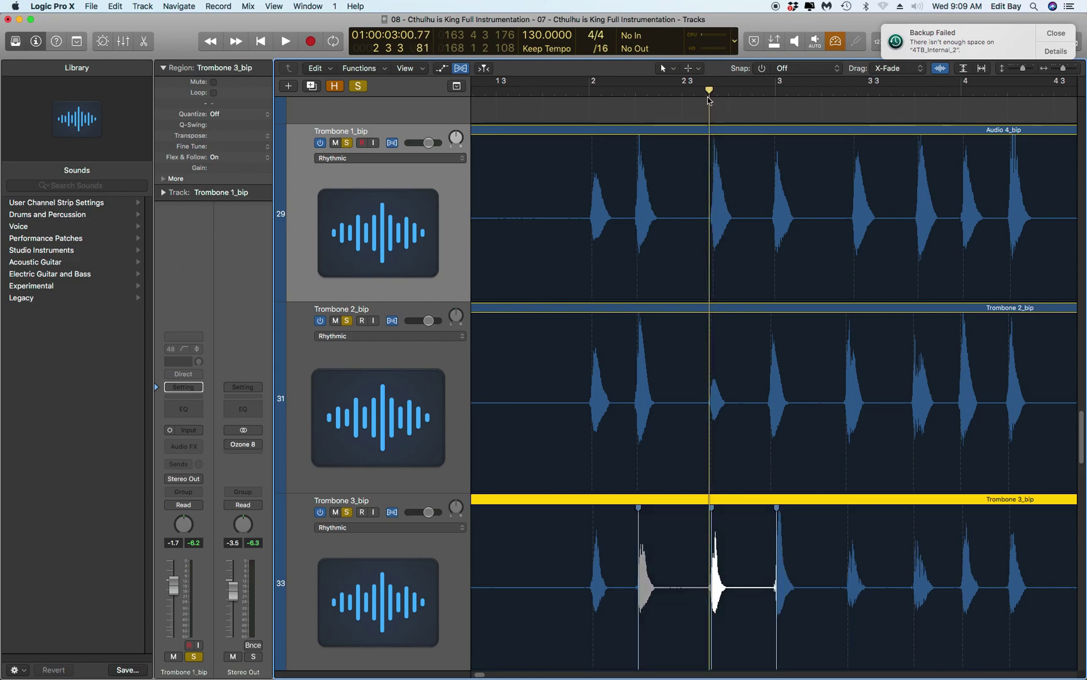
left_click_drag(709, 96, 770, 88)
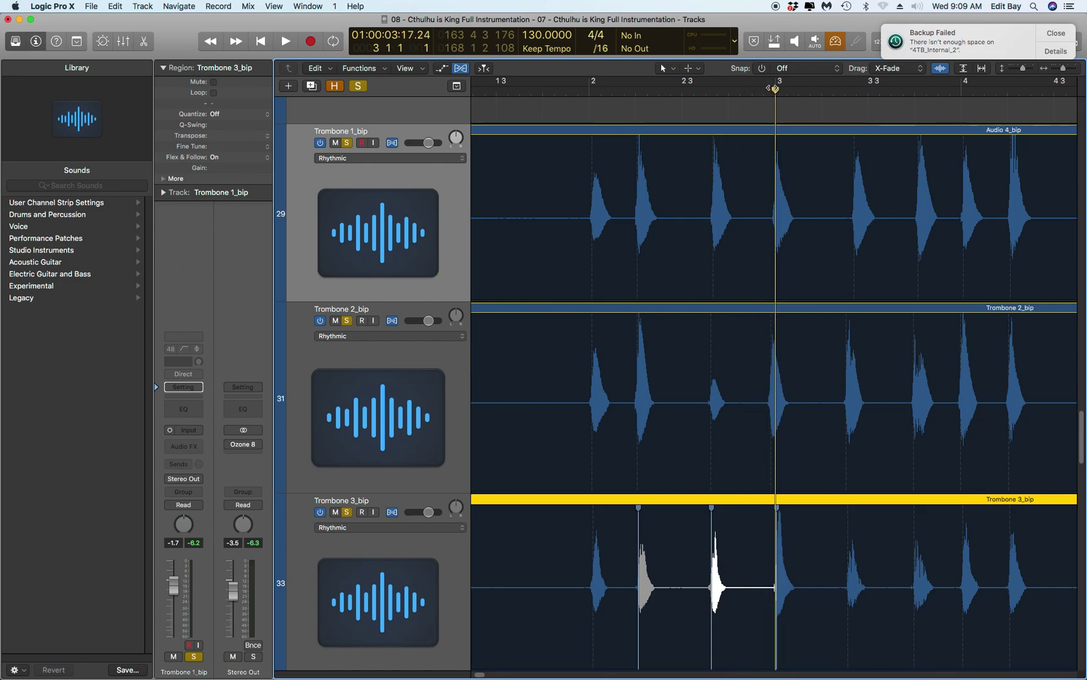
left_click(772, 425)
left_click(772, 427)
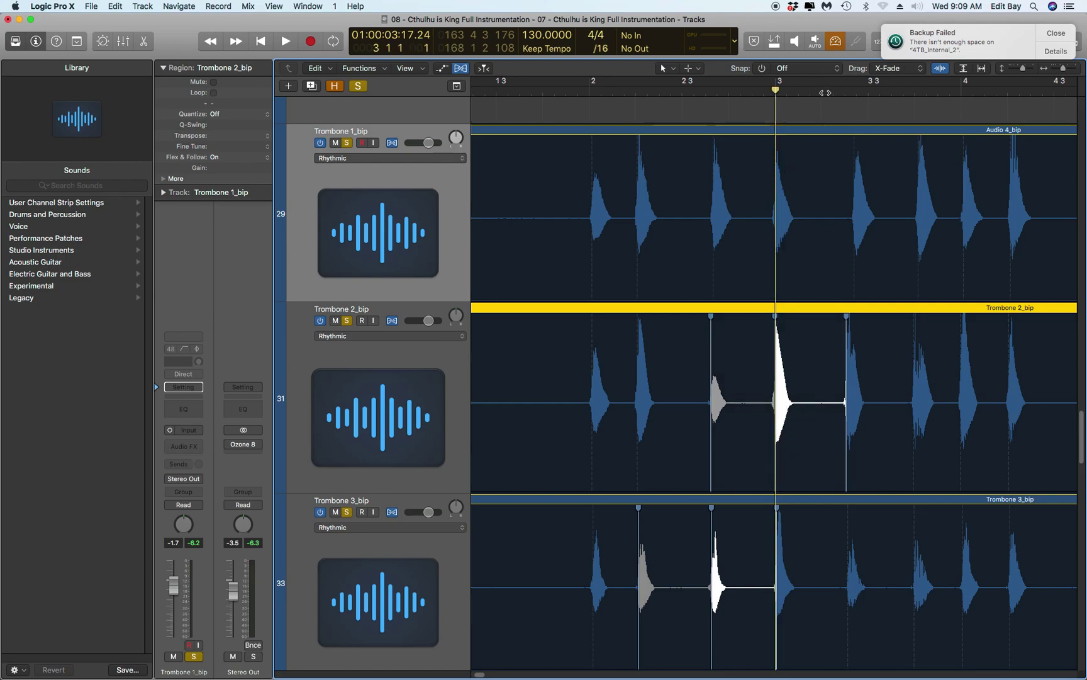
Step: Flex Trombone 1's attacks at 3 2 3 and just past 3 3 3 into alignment
left_click_drag(825, 93, 845, 91)
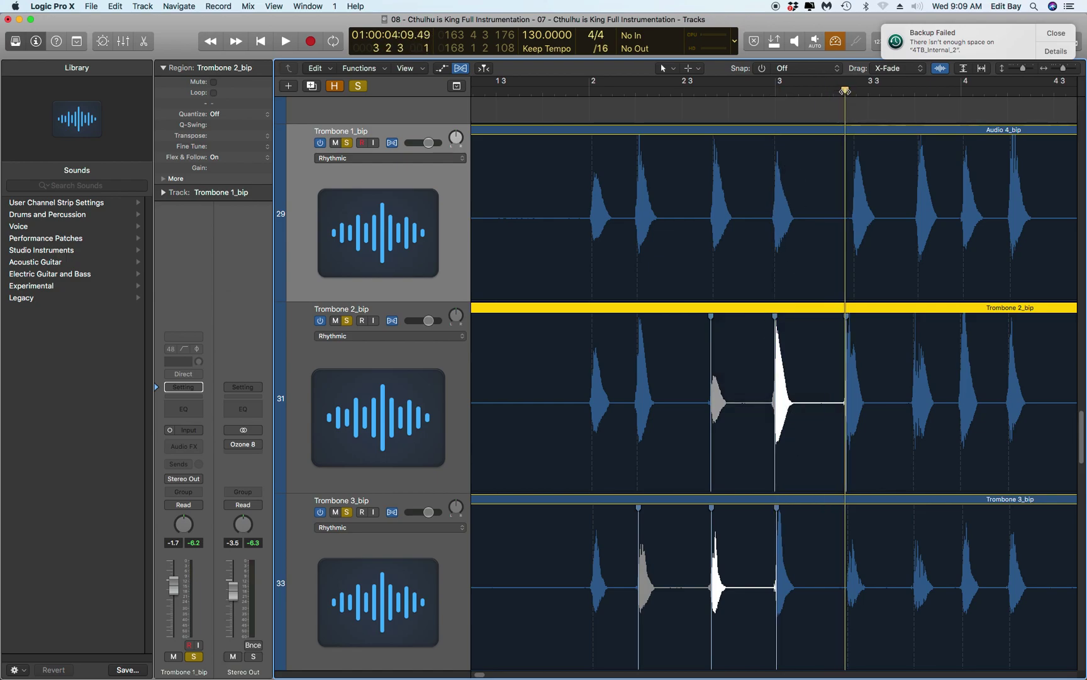
left_click(847, 274)
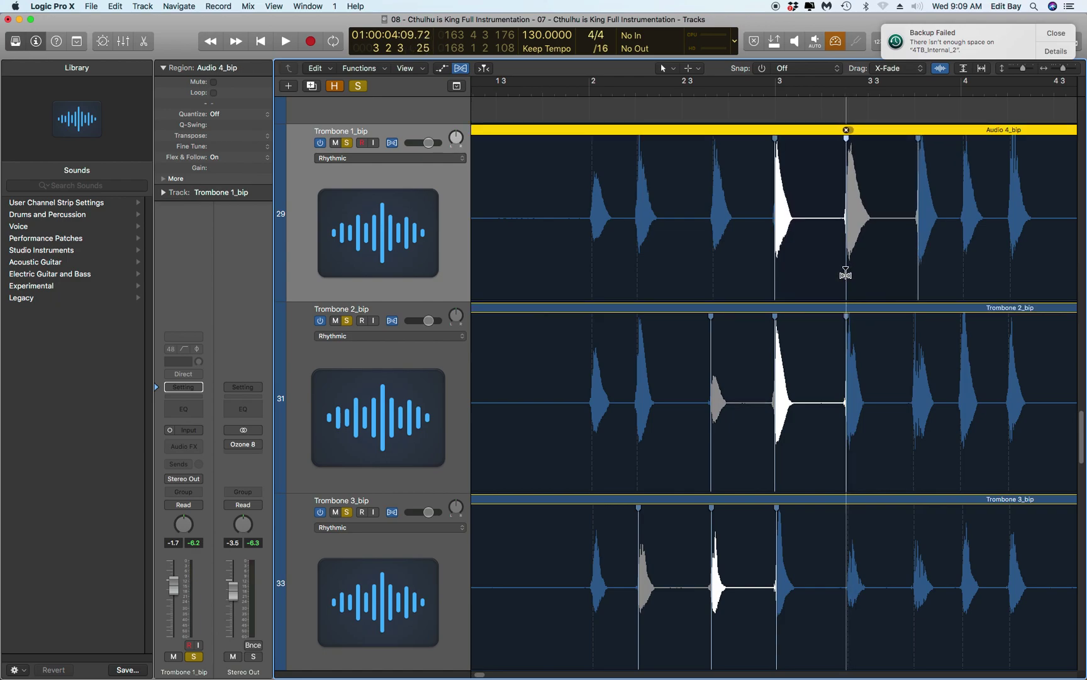
left_click(891, 92)
left_click_drag(891, 92, 915, 98)
left_click_drag(920, 282, 914, 283)
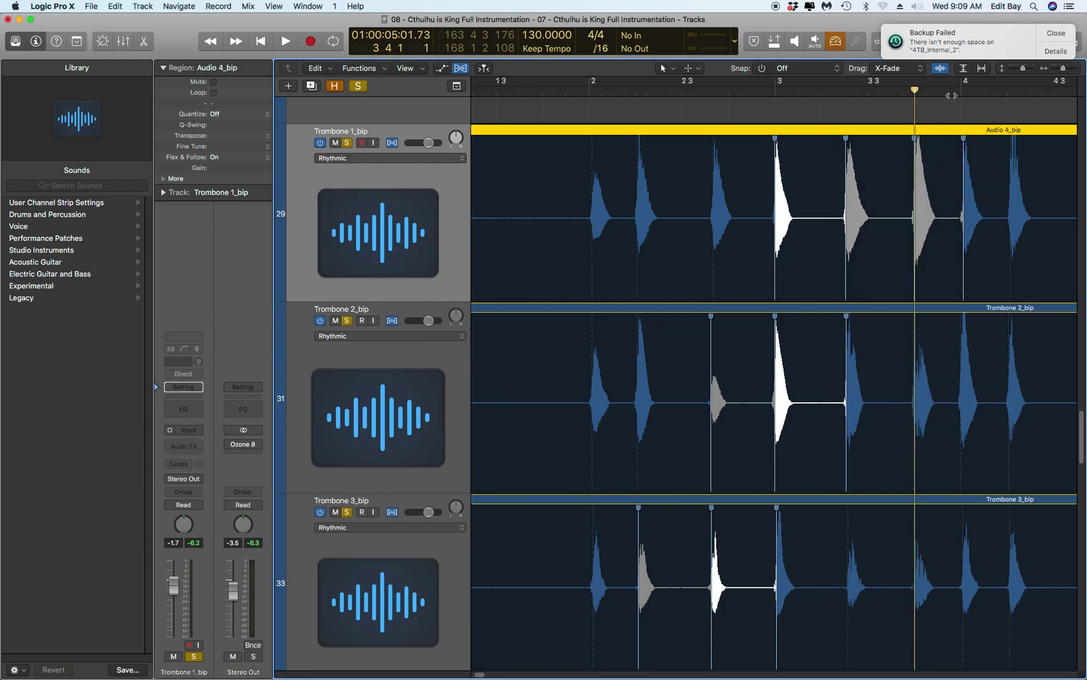
left_click_drag(952, 91, 548, 122)
Step: Play back, then flex Trombone 1's attacks at 4 3 3 and near bar 5 onto the playhead
key("space")
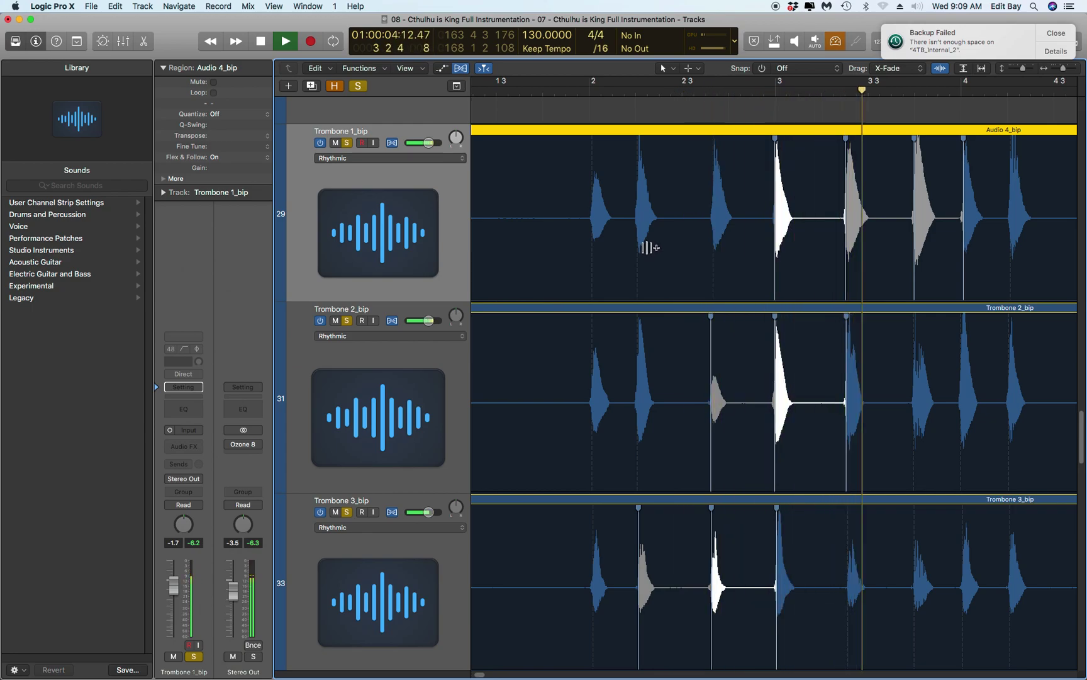
key("space")
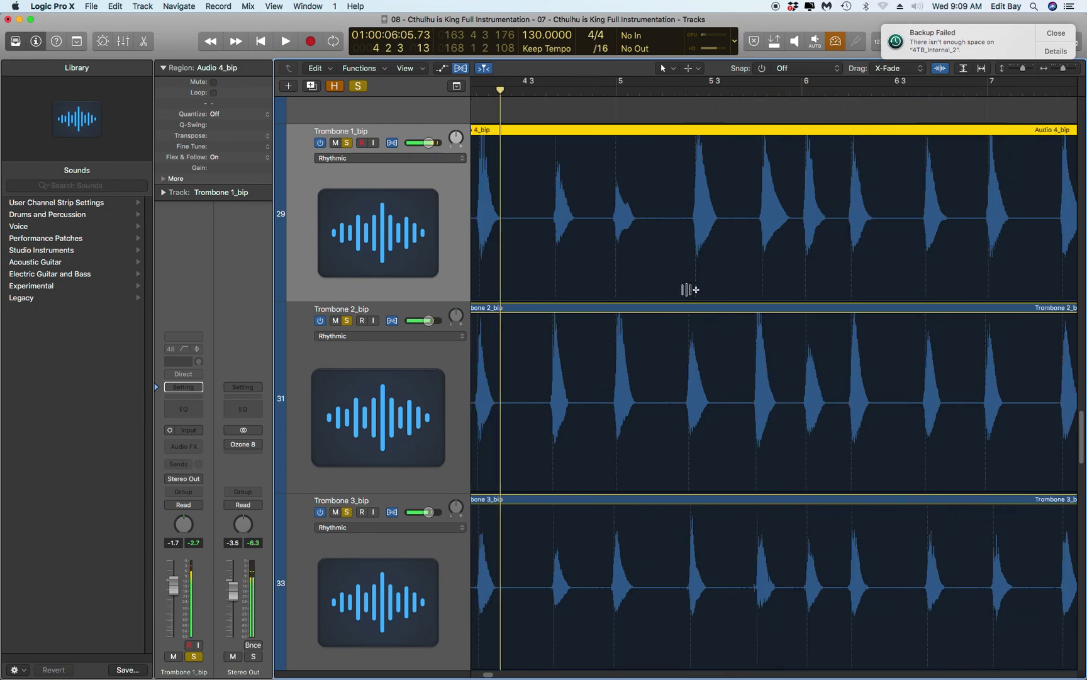
scroll(614, 284, "left", 5)
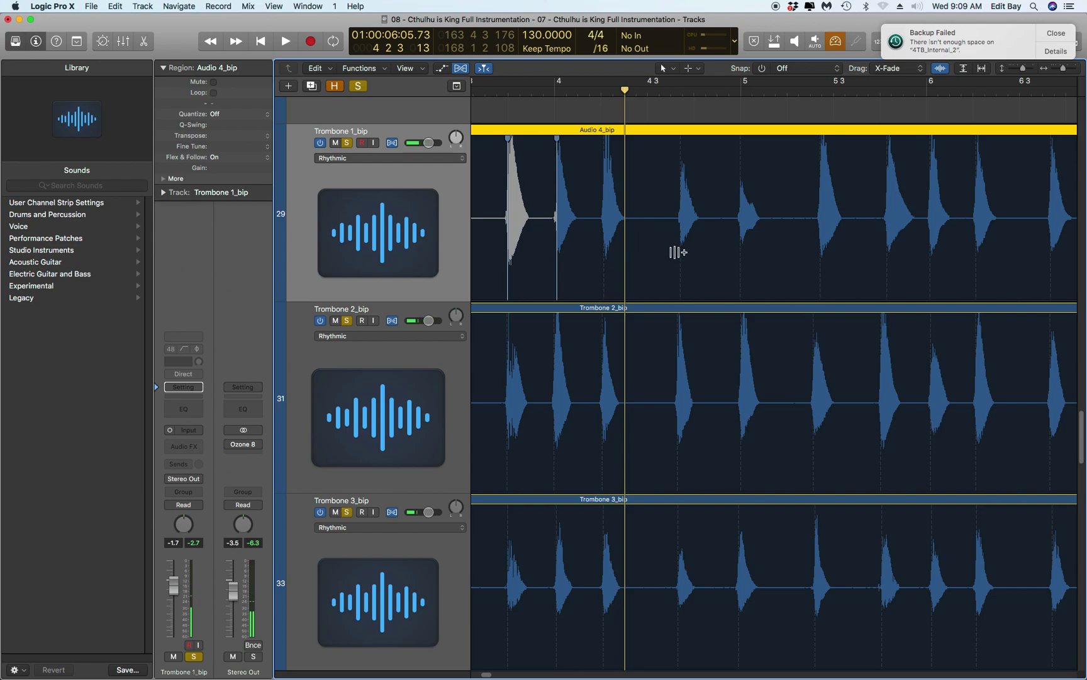
left_click_drag(628, 90, 677, 89)
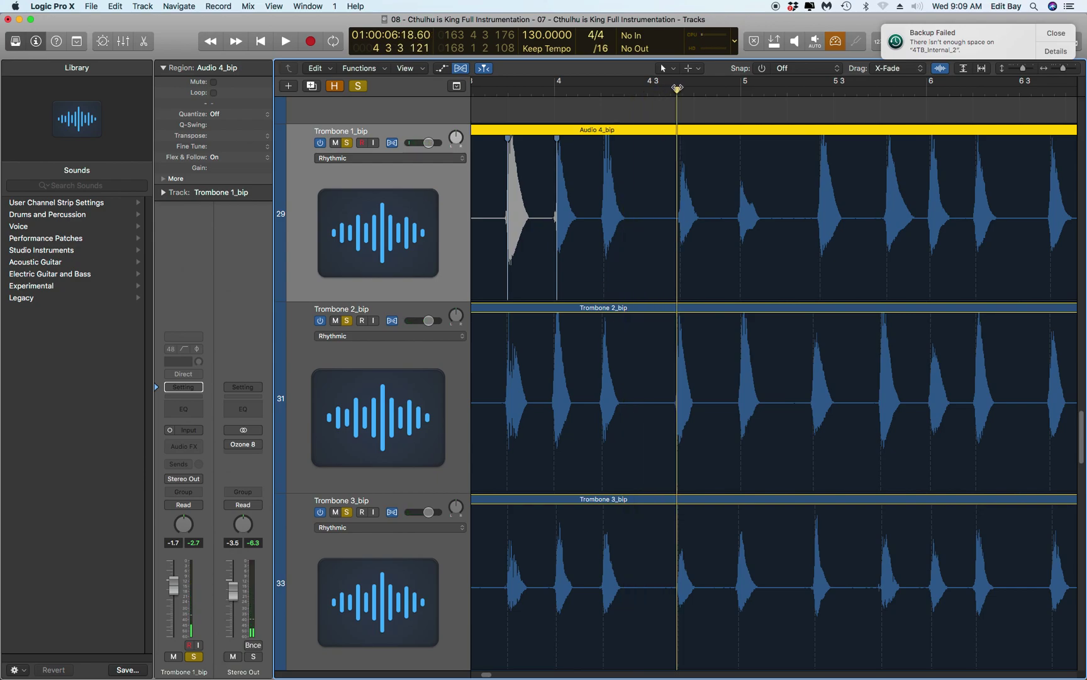
left_click(677, 281)
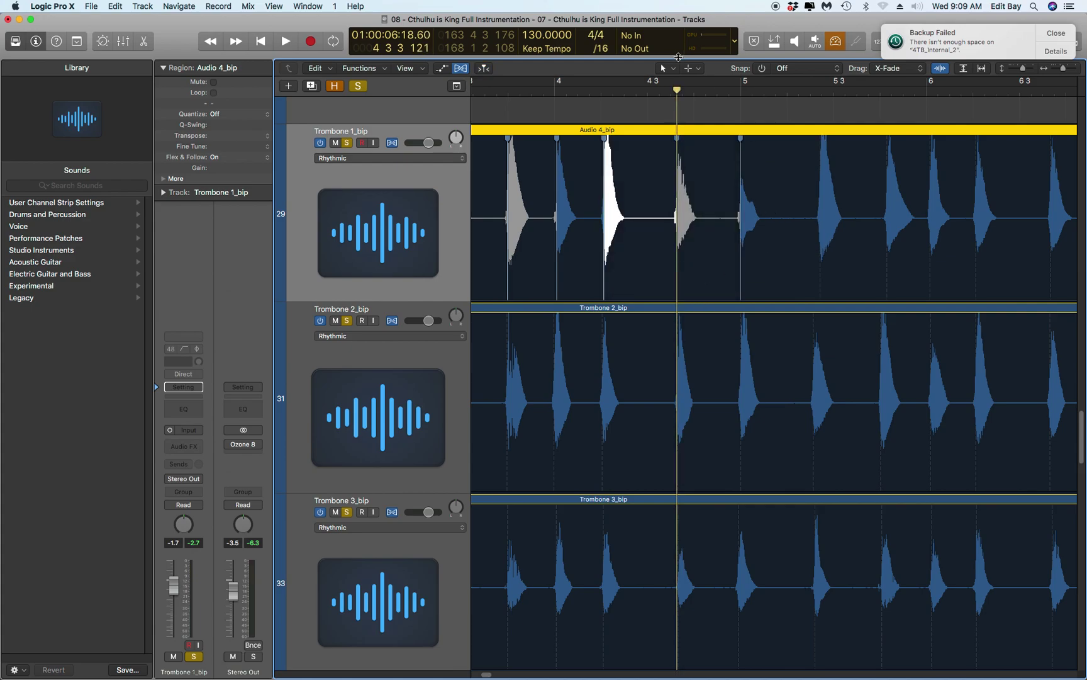
left_click_drag(707, 94, 740, 88)
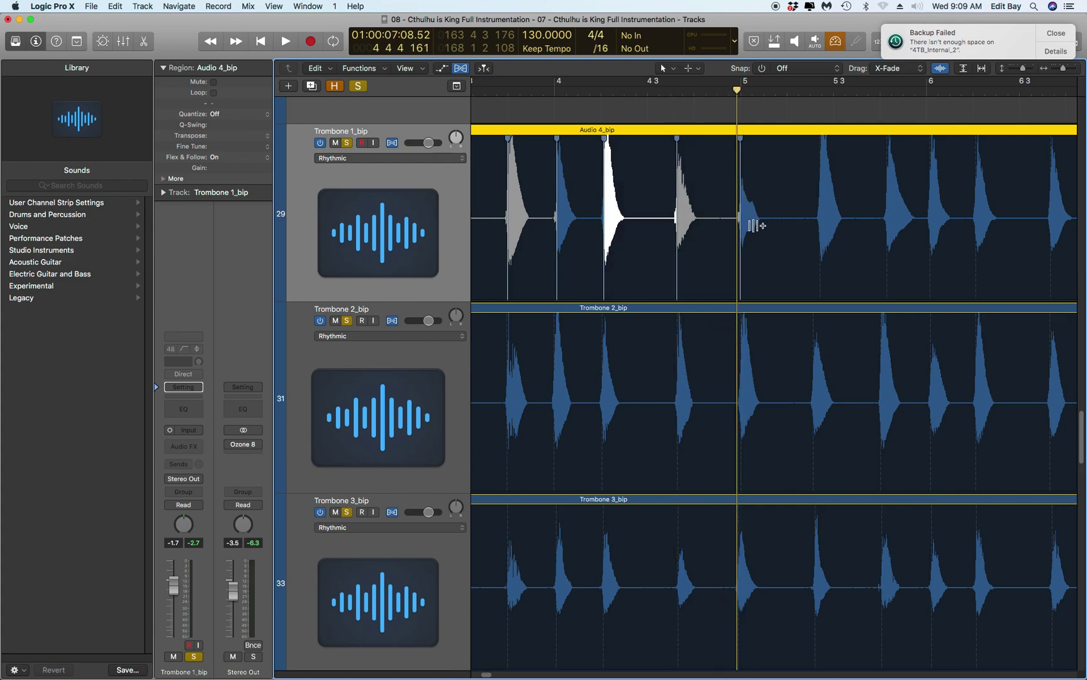
left_click(740, 283)
left_click_drag(740, 283, 739, 281)
Step: Align Trombone 1's attacks at 5 2 3 and 5 4 1, then switch to QuickTime Player
left_click_drag(796, 92, 811, 87)
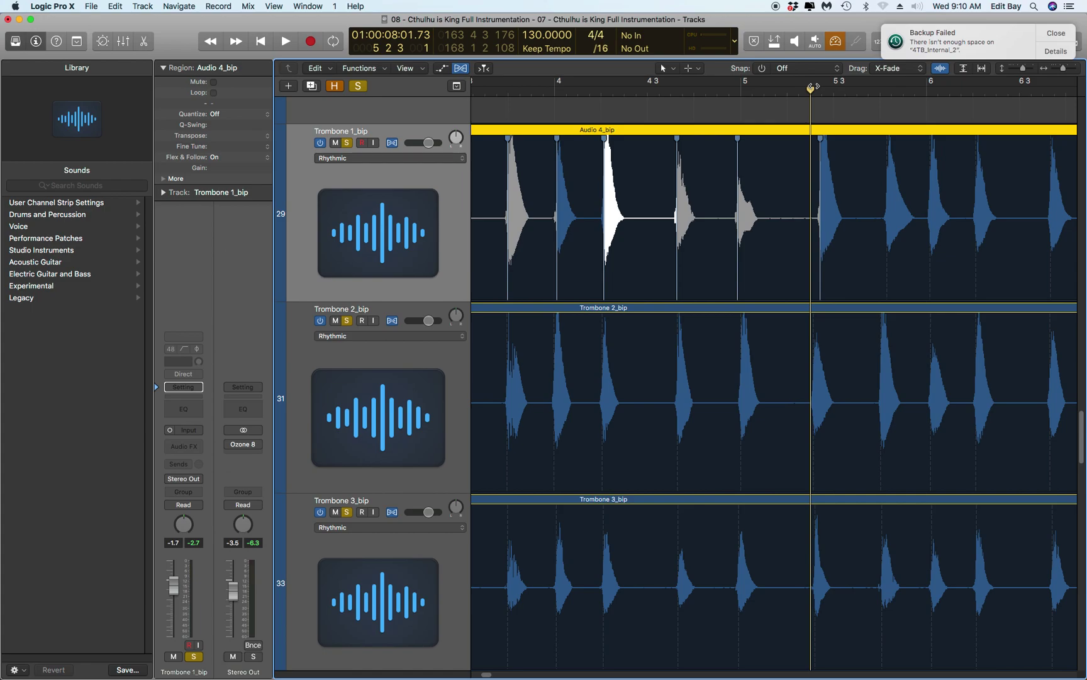
left_click(815, 253)
left_click_drag(817, 257, 811, 255)
left_click(880, 90)
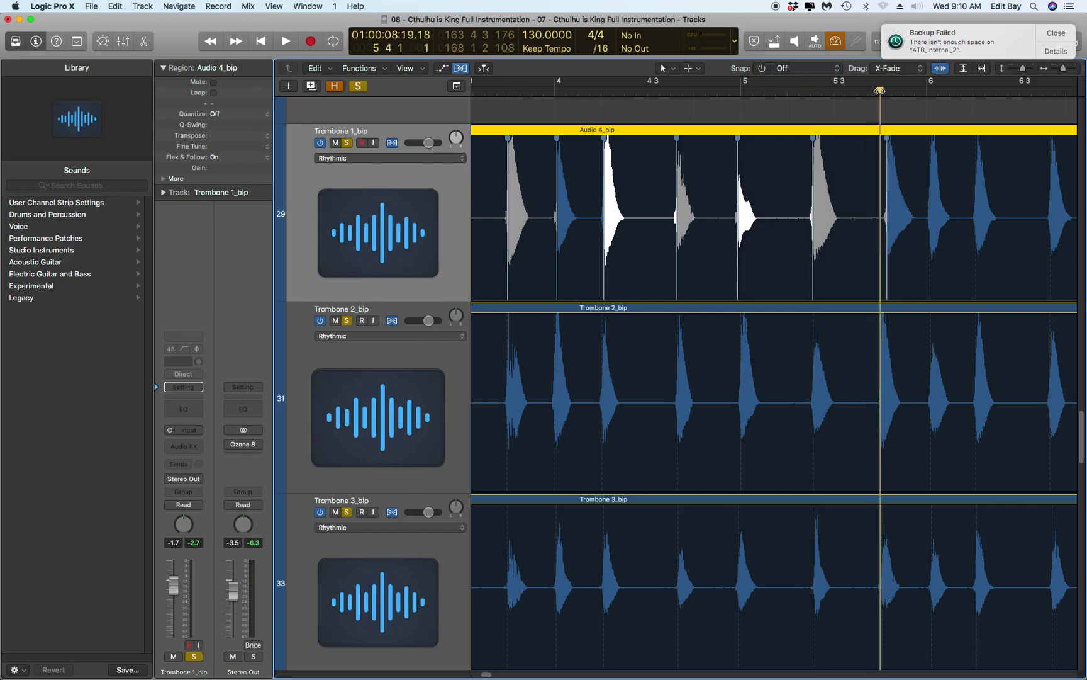
left_click(888, 272)
mouse_move(888, 272)
left_mouse_down()
mouse_move(859, 283)
mouse_move(929, 276)
left_mouse_up()
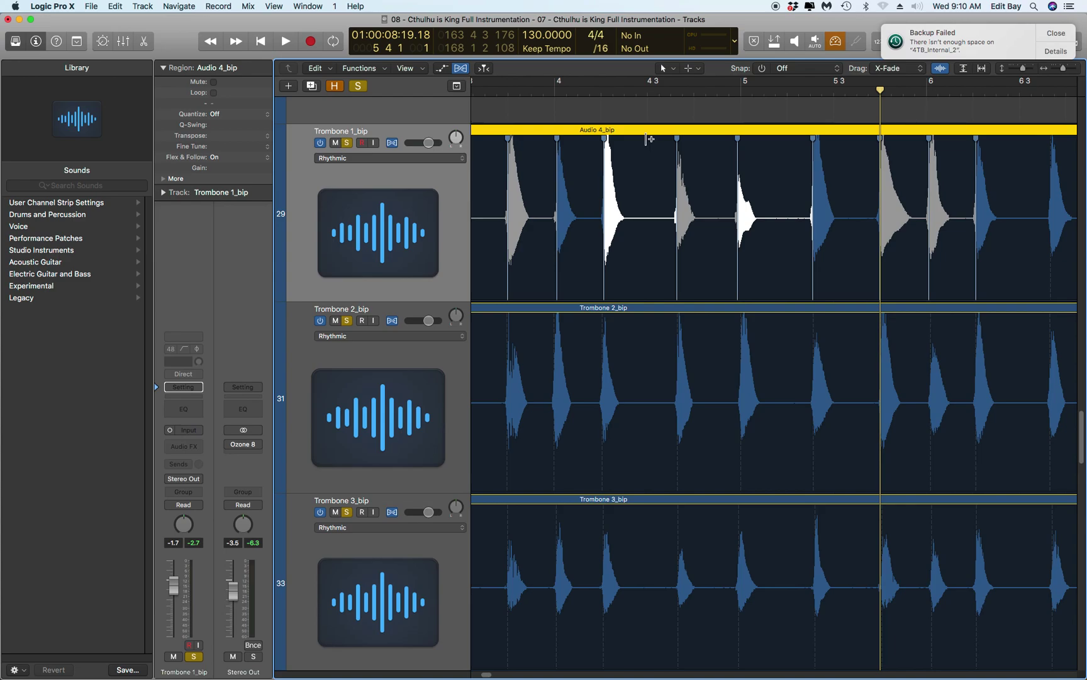
key("super+Tab")
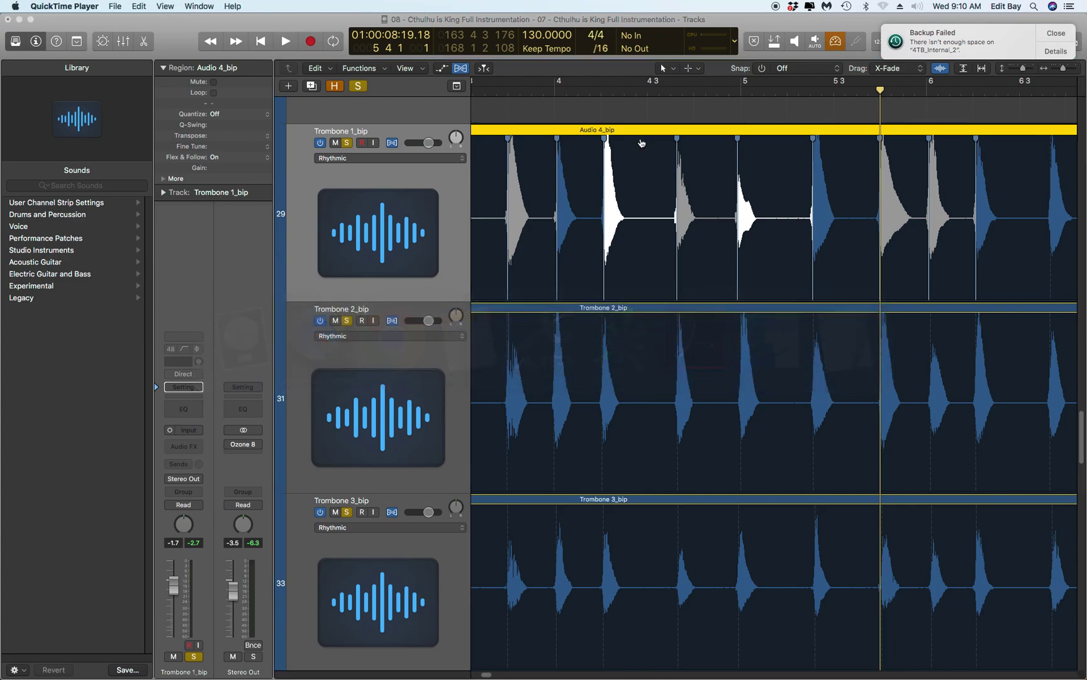